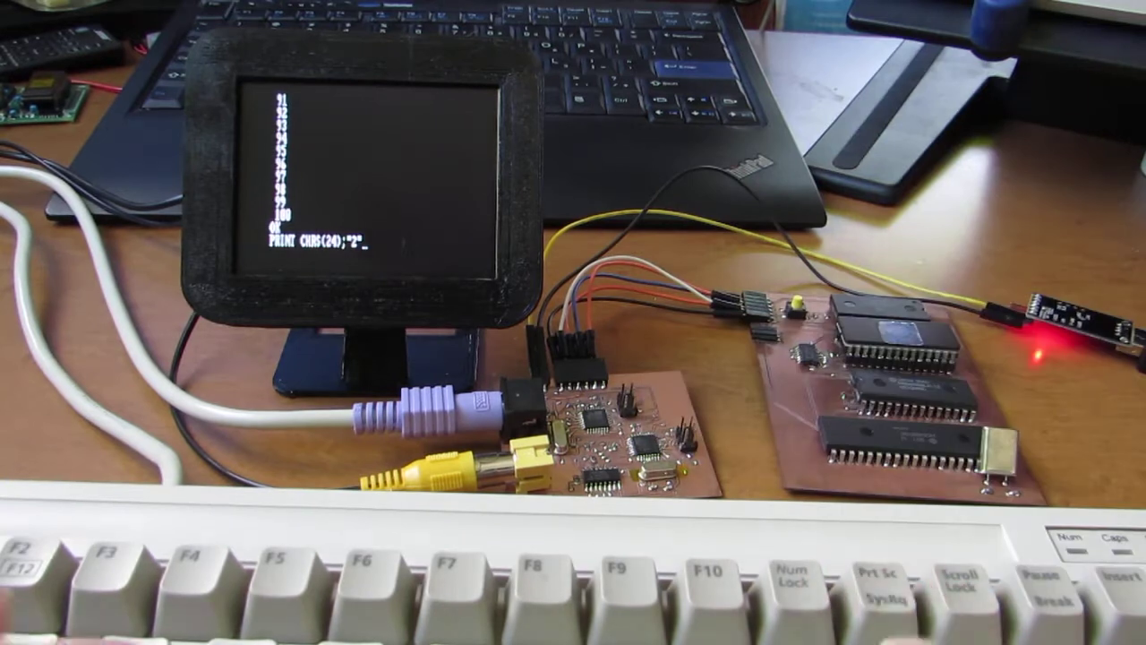
pyautogui.press('Return')
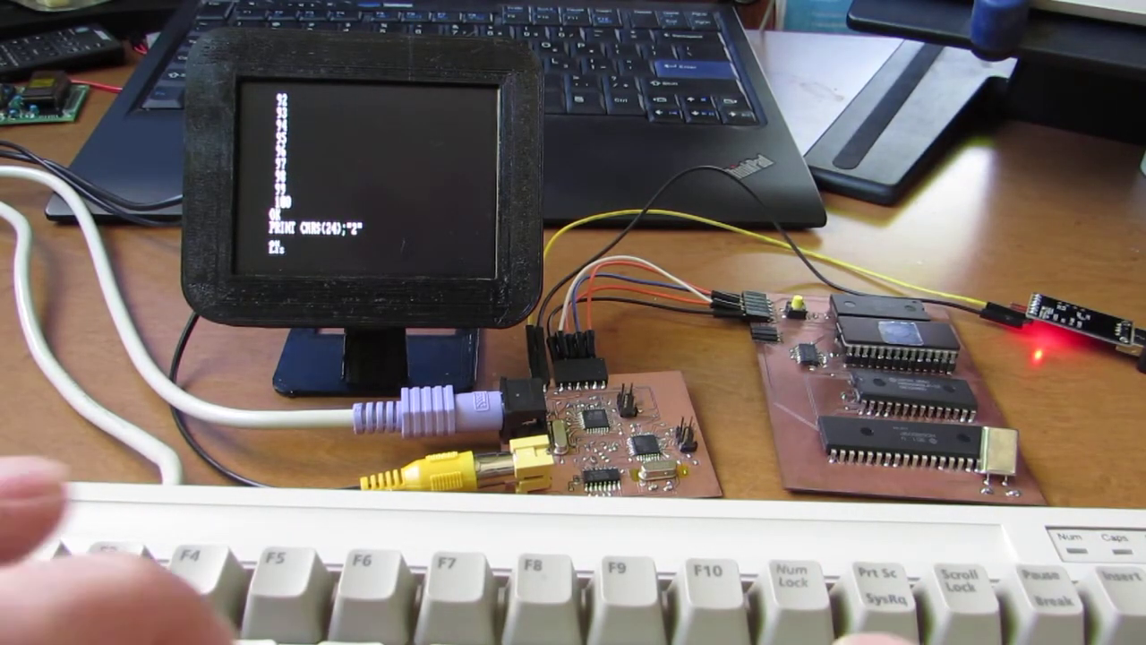